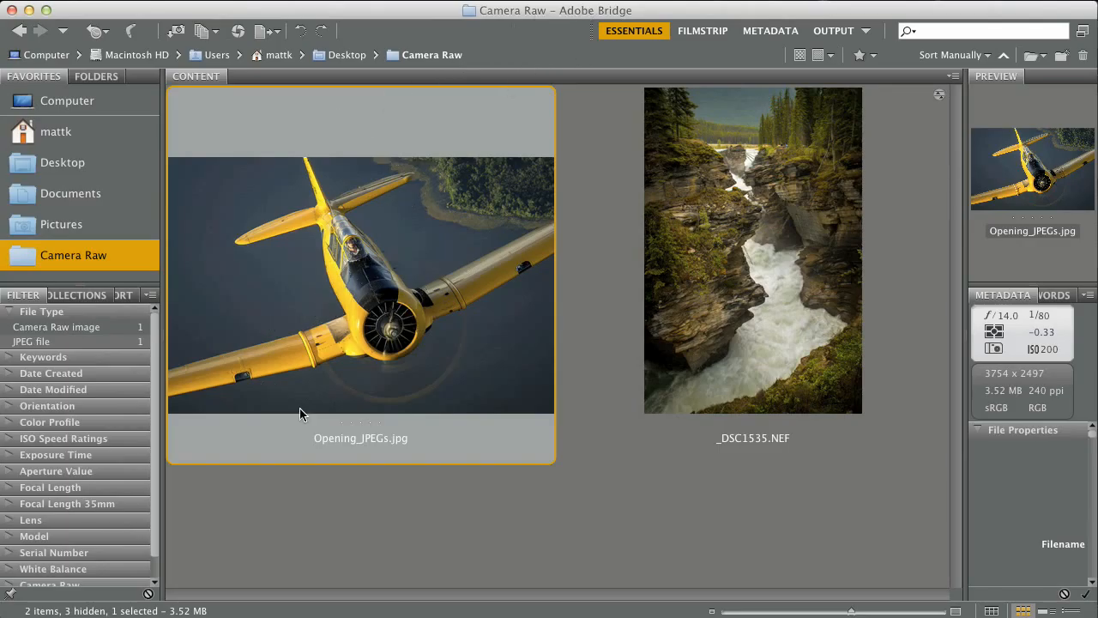
Open Bridge's File menu for Opening_JPEGs.jpg in the Camera Raw folder
{"action": "left_click", "coordinate": [187, 1]}
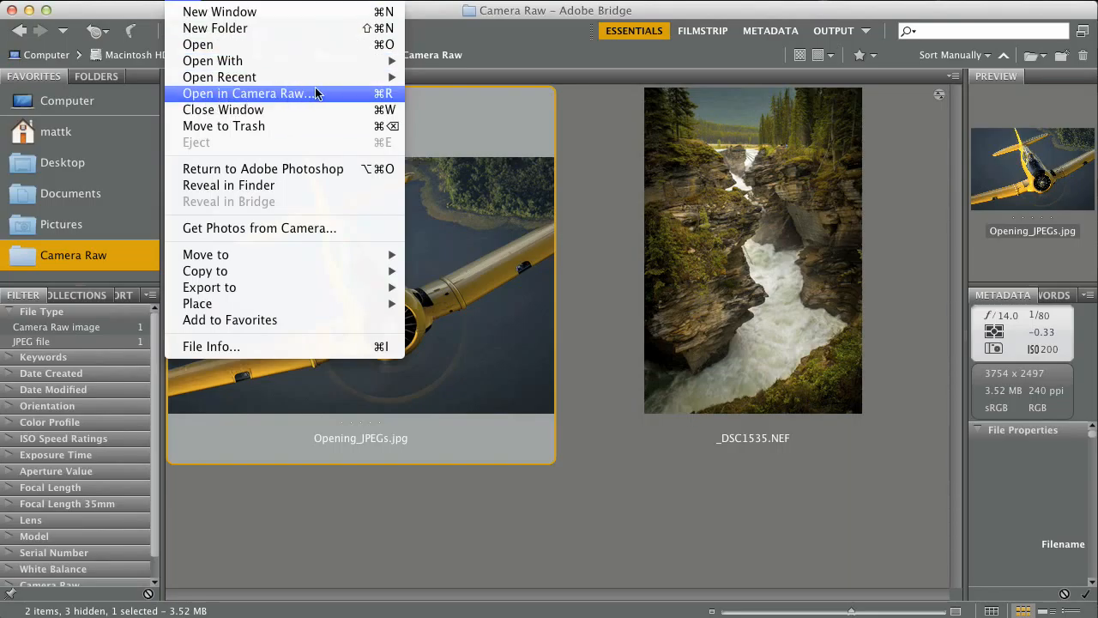
Open Opening_JPEGs.jpg in Camera Raw and set Exposure to -0.05
{"action": "left_click", "coordinate": [374, 96]}
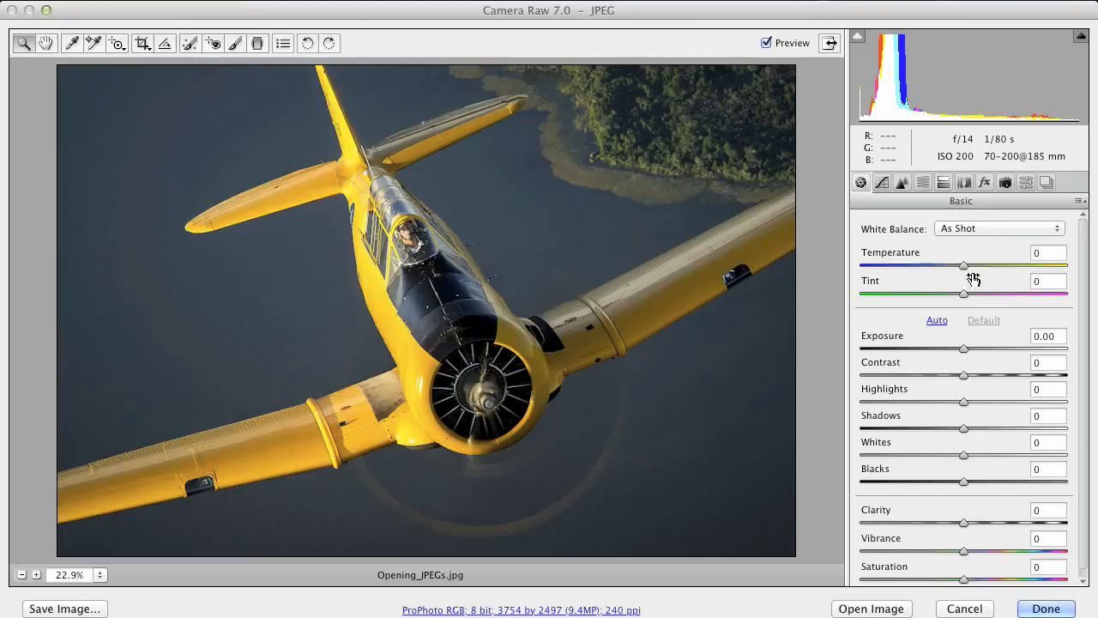
{"action": "left_click_drag", "start_coordinate": [963, 351], "coordinate": [961, 350]}
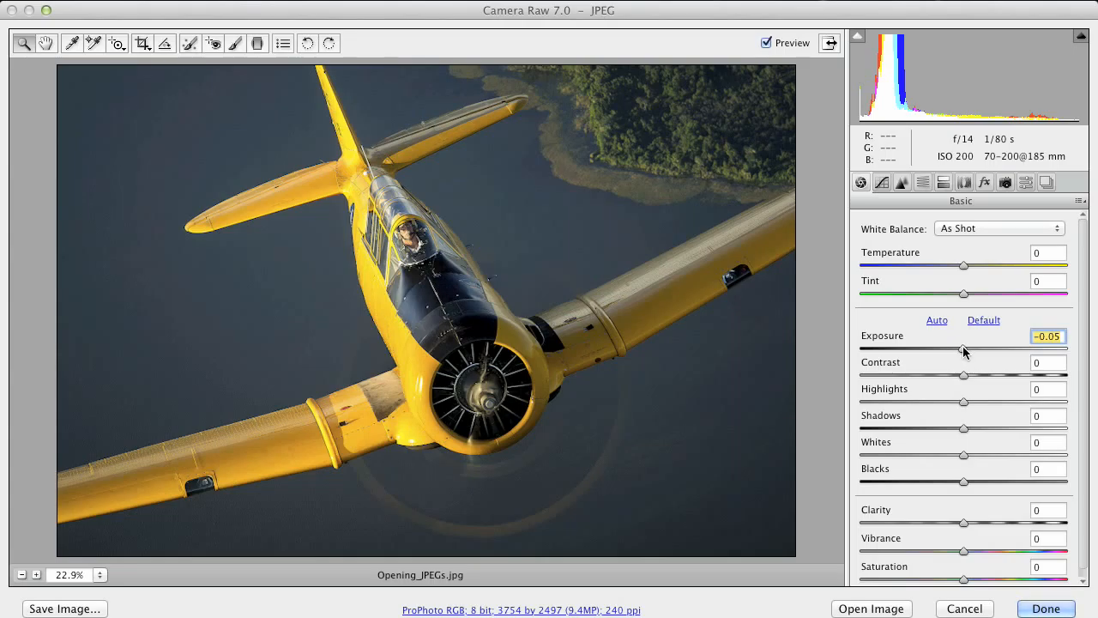
Try several Exposure values, settle on 0.00, and set Temperature to -1 for Custom white balance
{"action": "mouse_move", "coordinate": [963, 350]}
{"action": "left_mouse_down"}
{"action": "mouse_move", "coordinate": [976, 351]}
{"action": "mouse_move", "coordinate": [964, 351]}
{"action": "left_mouse_up"}
{"action": "left_click_drag", "start_coordinate": [965, 351], "coordinate": [964, 352]}
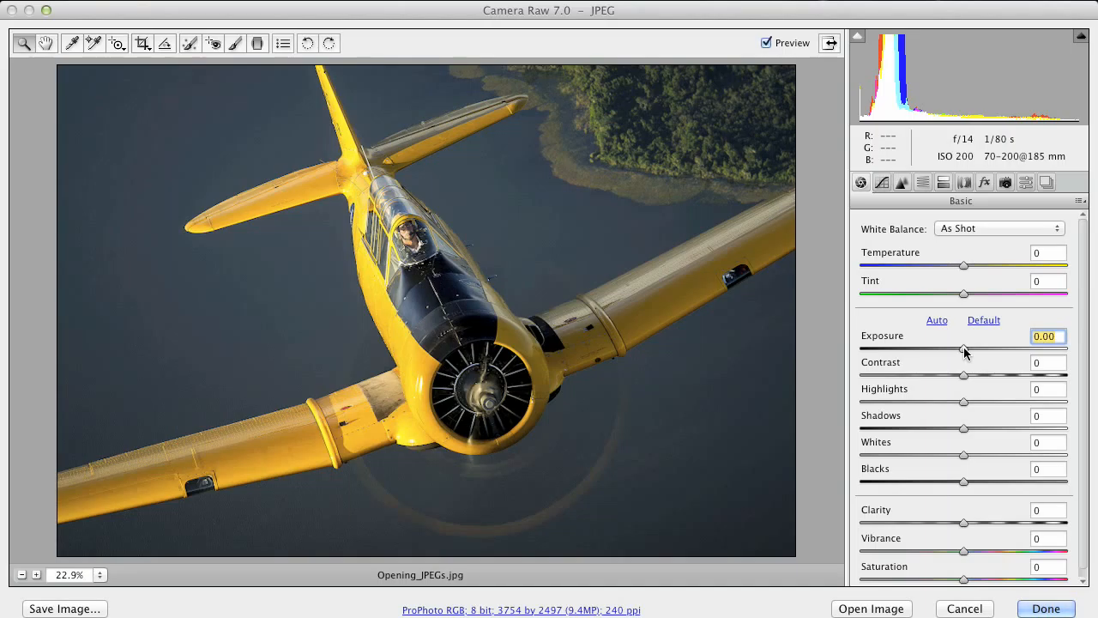
{"action": "left_click_drag", "start_coordinate": [963, 350], "coordinate": [985, 345]}
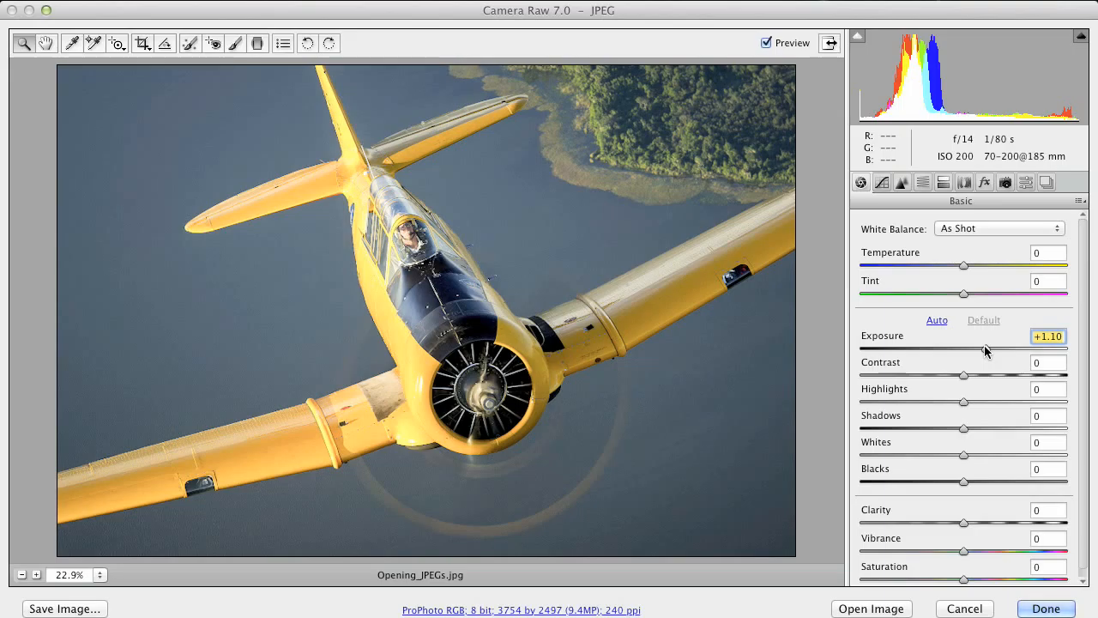
{"action": "mouse_move", "coordinate": [984, 345]}
{"action": "left_mouse_down"}
{"action": "mouse_move", "coordinate": [1037, 352]}
{"action": "mouse_move", "coordinate": [953, 351]}
{"action": "mouse_move", "coordinate": [966, 351]}
{"action": "left_mouse_up"}
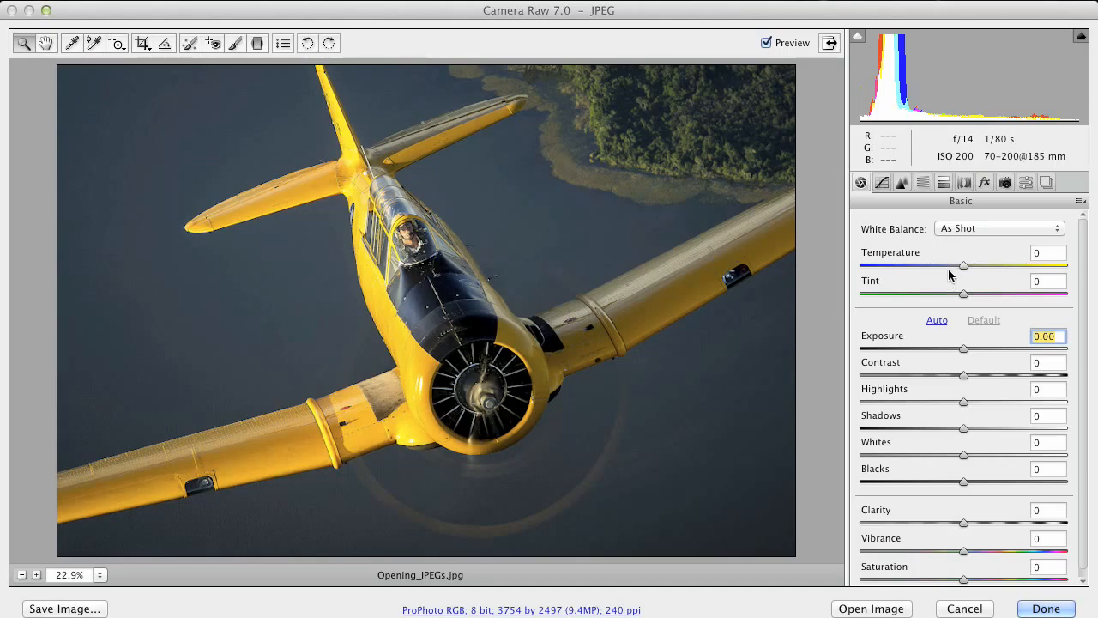
{"action": "mouse_move", "coordinate": [966, 268]}
{"action": "left_mouse_down"}
{"action": "mouse_move", "coordinate": [1037, 267]}
{"action": "mouse_move", "coordinate": [955, 269]}
{"action": "mouse_move", "coordinate": [964, 273]}
{"action": "left_mouse_up"}
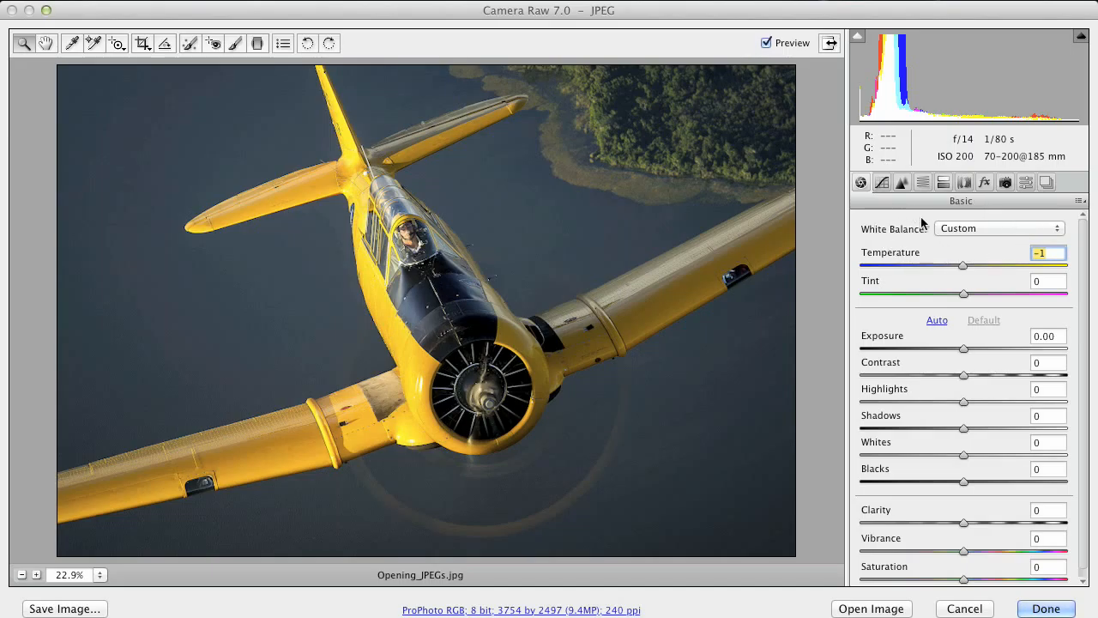
Check the JPEG's White Balance presets and Embedded-only camera profile, then cancel back to Bridge
{"action": "left_click", "coordinate": [958, 227]}
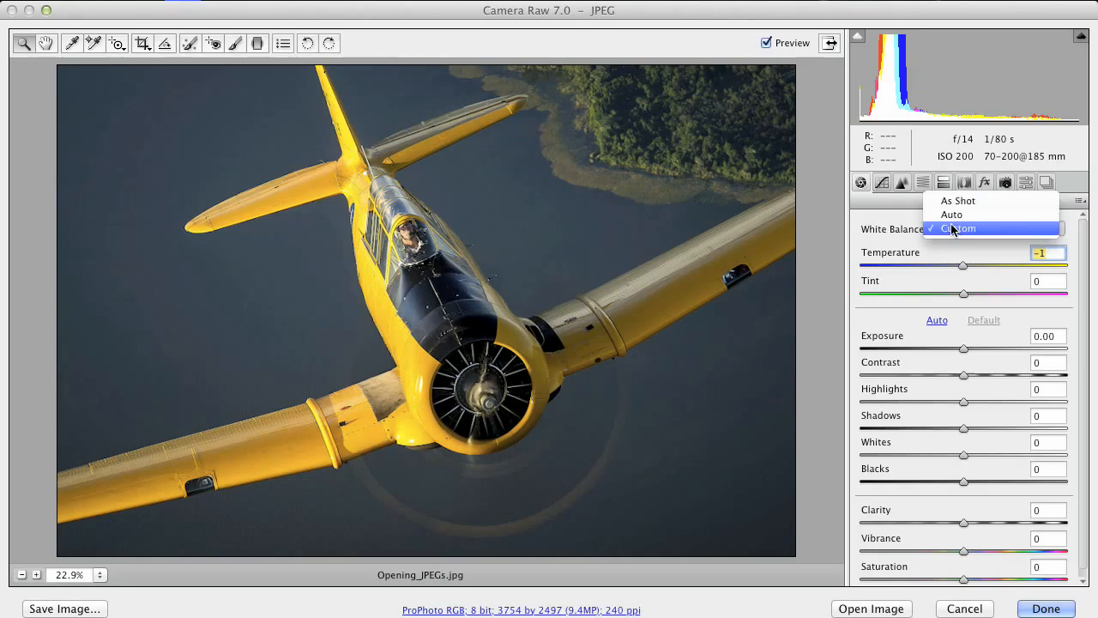
{"action": "left_click", "coordinate": [896, 226]}
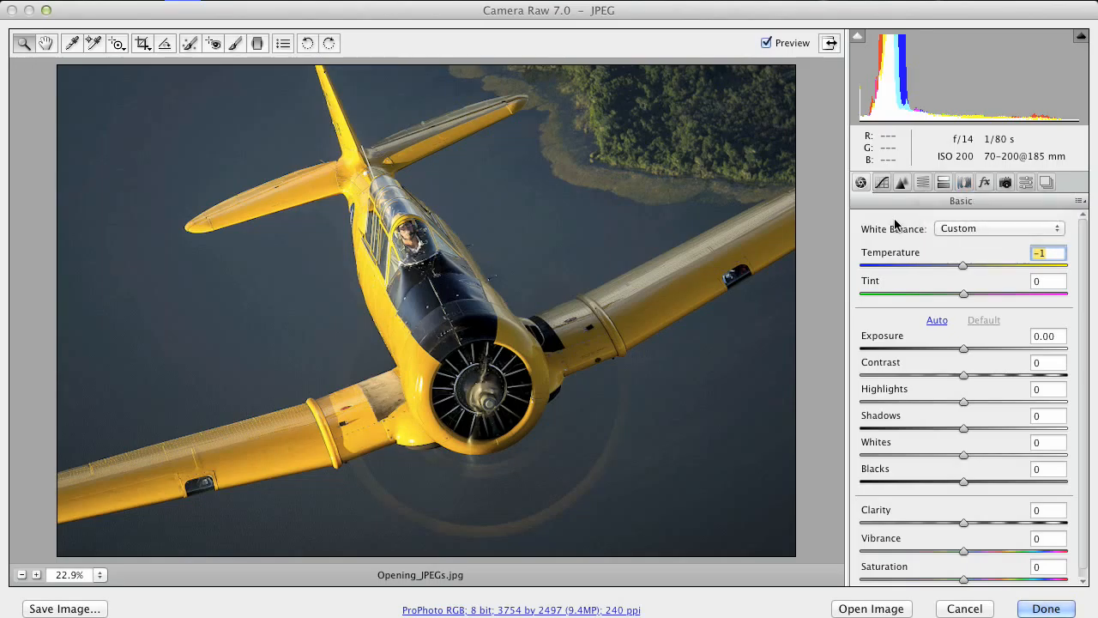
{"action": "left_click", "coordinate": [1005, 184]}
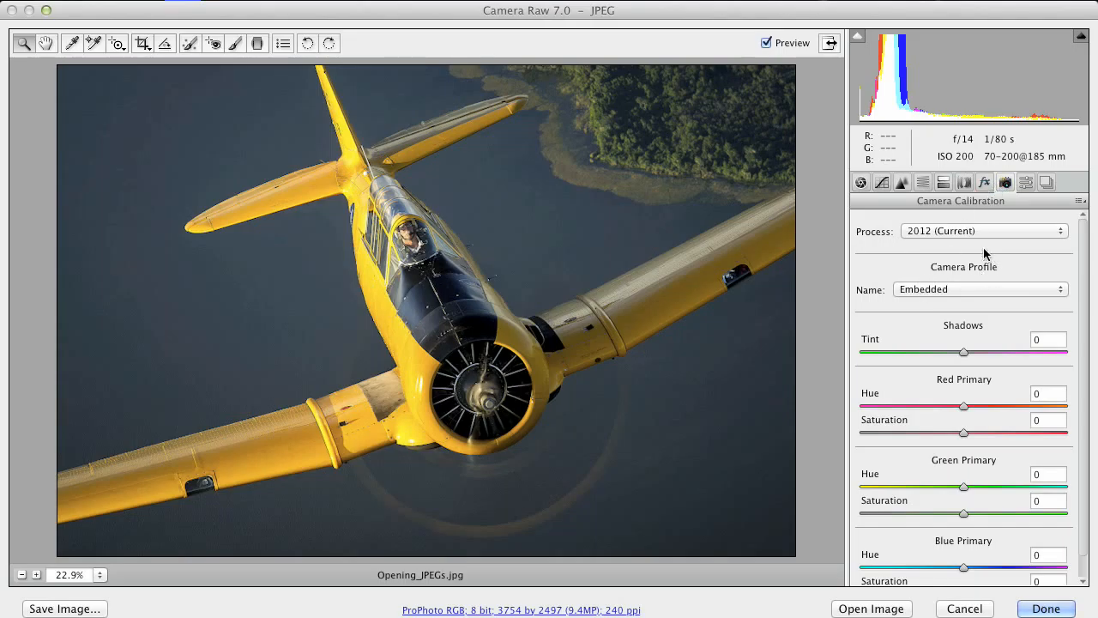
{"action": "left_click", "coordinate": [930, 290]}
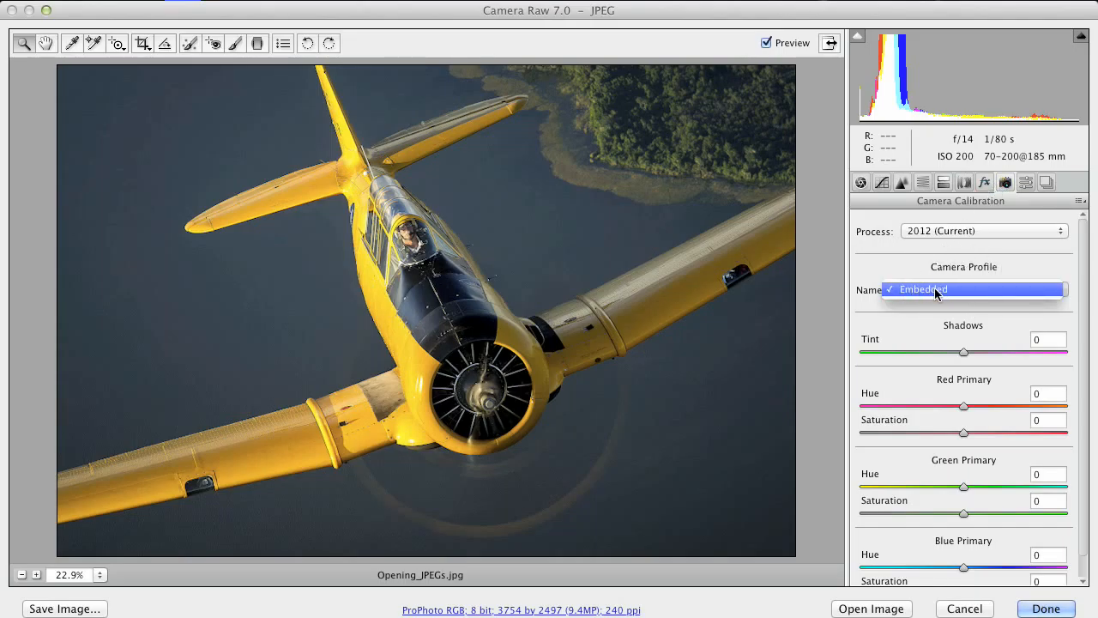
{"action": "left_click", "coordinate": [925, 289]}
{"action": "left_click", "coordinate": [964, 609]}
Open _DSC1535.NEF in Camera Raw and view its White Balance presets
{"action": "double_click", "coordinate": [685, 206]}
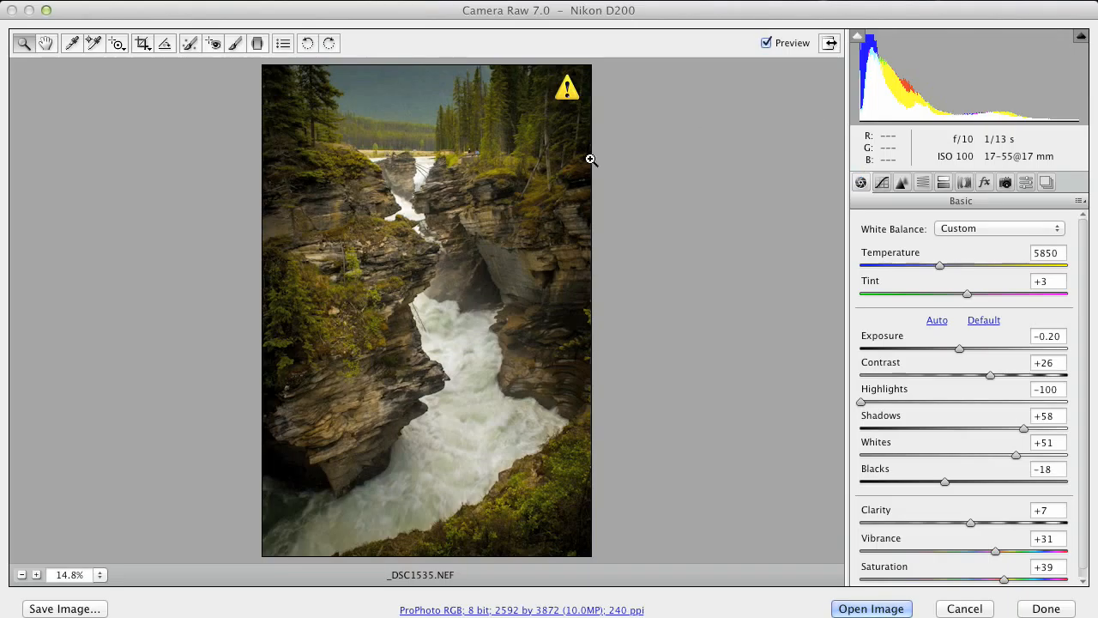
{"action": "left_click", "coordinate": [954, 228]}
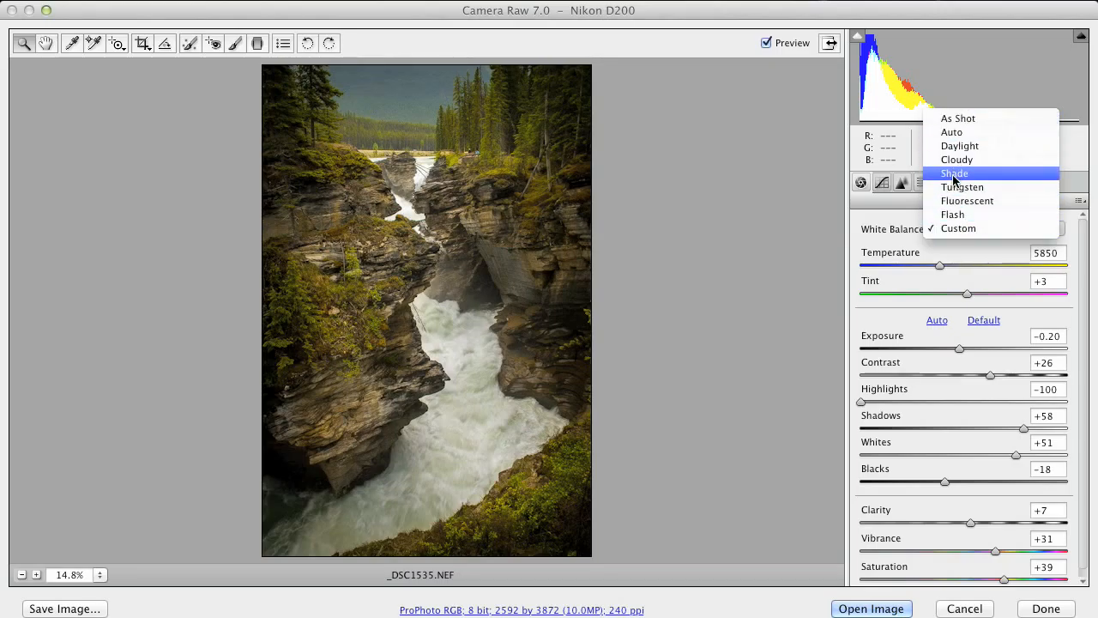
{"action": "left_click", "coordinate": [895, 242]}
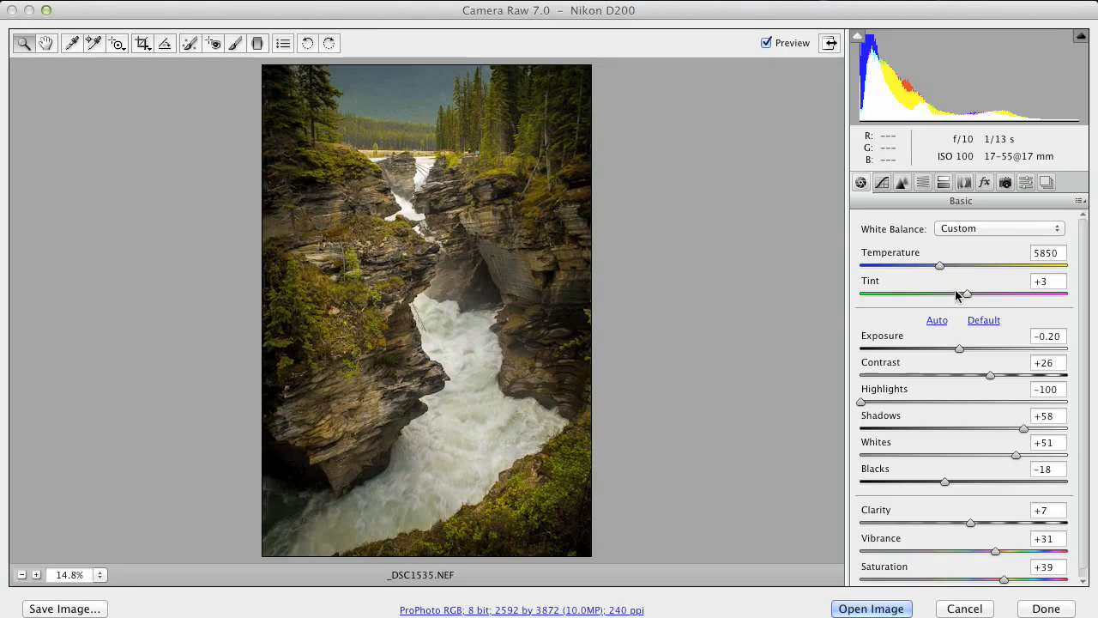
Apply Shade white balance, undo back to Custom, and show Camera Calibration
{"action": "left_click", "coordinate": [955, 227]}
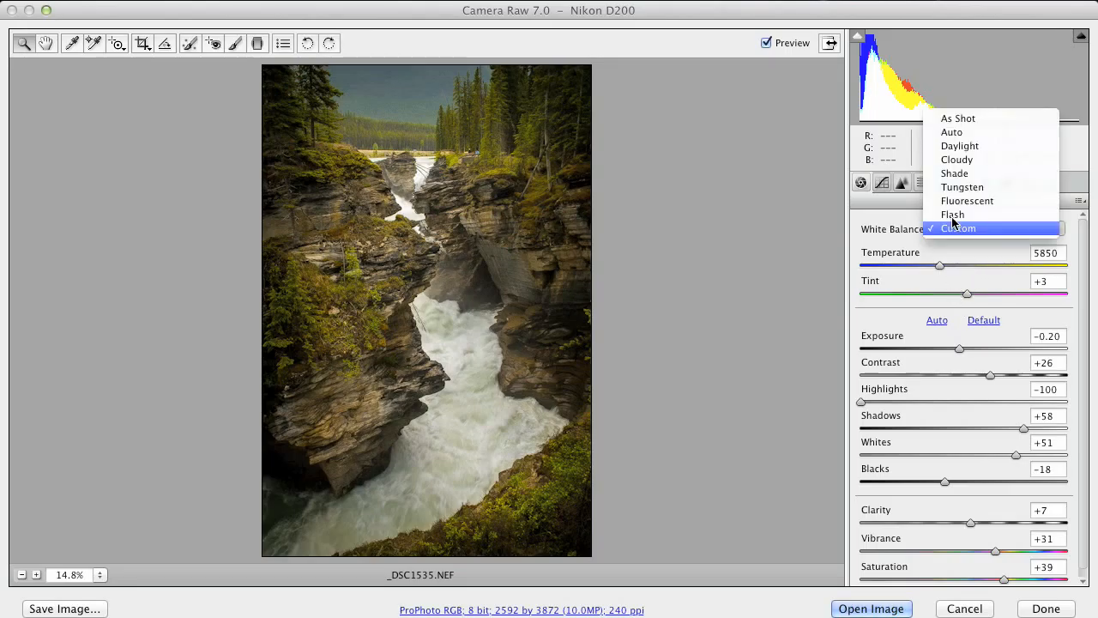
{"action": "left_click", "coordinate": [954, 174]}
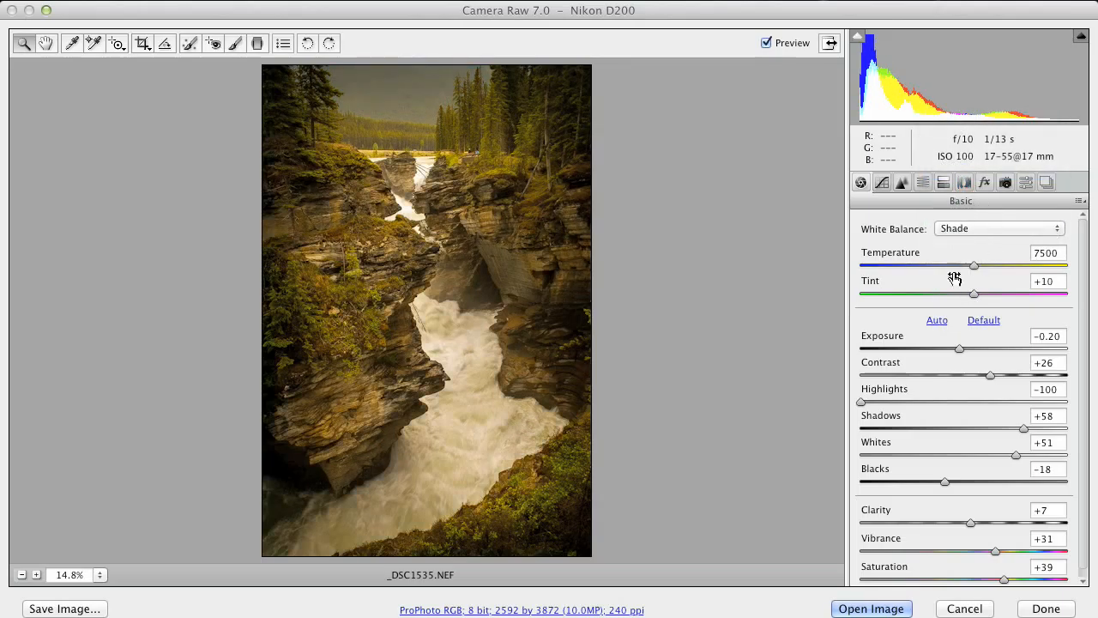
{"action": "key", "text": "super+z"}
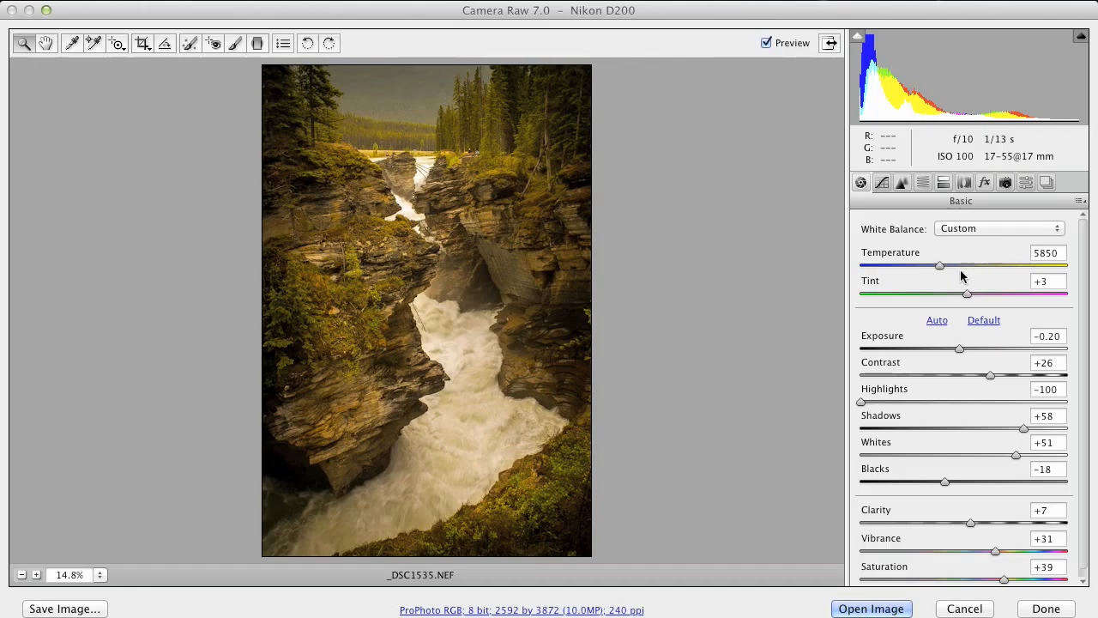
{"action": "left_click", "coordinate": [1005, 183]}
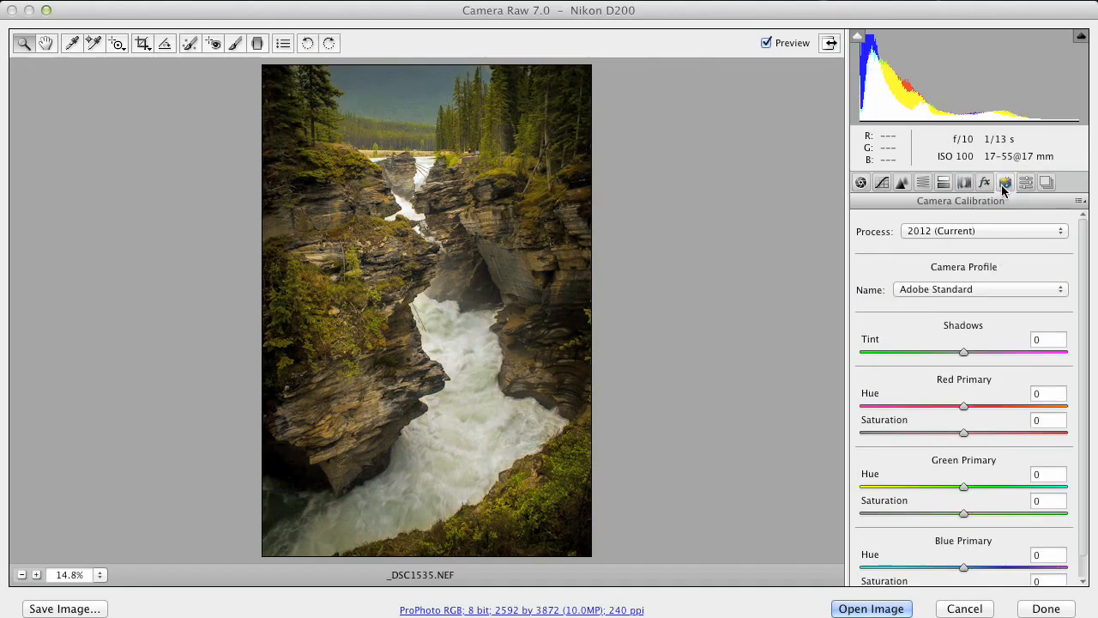
Check the NEF's camera profile list, keep Adobe Standard, and cancel out of Camera Raw
{"action": "left_click", "coordinate": [939, 289]}
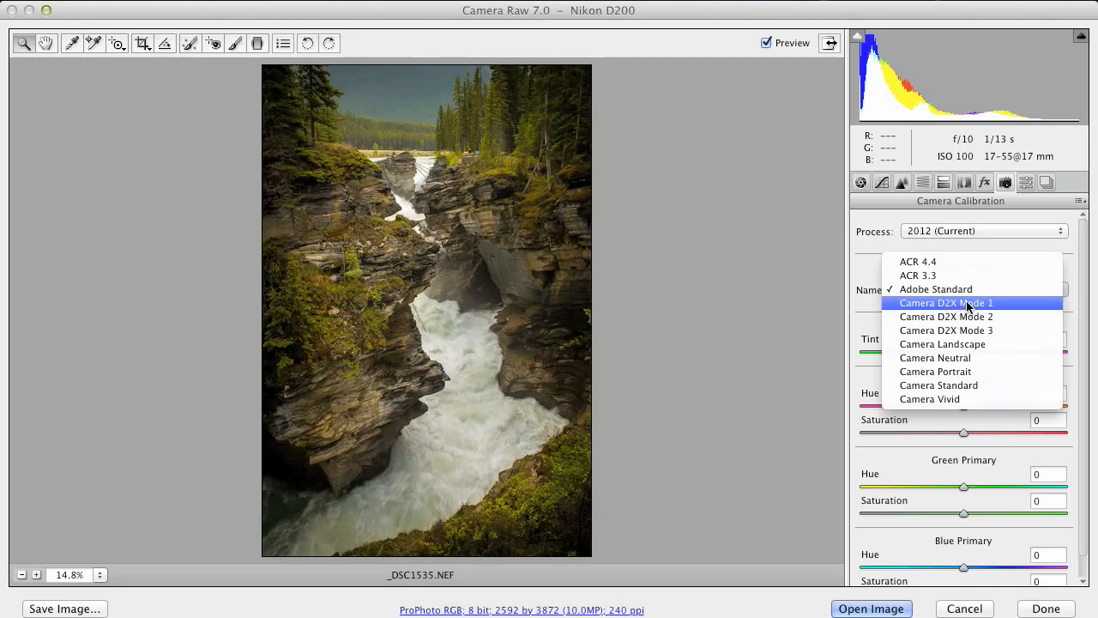
{"action": "left_click", "coordinate": [864, 263]}
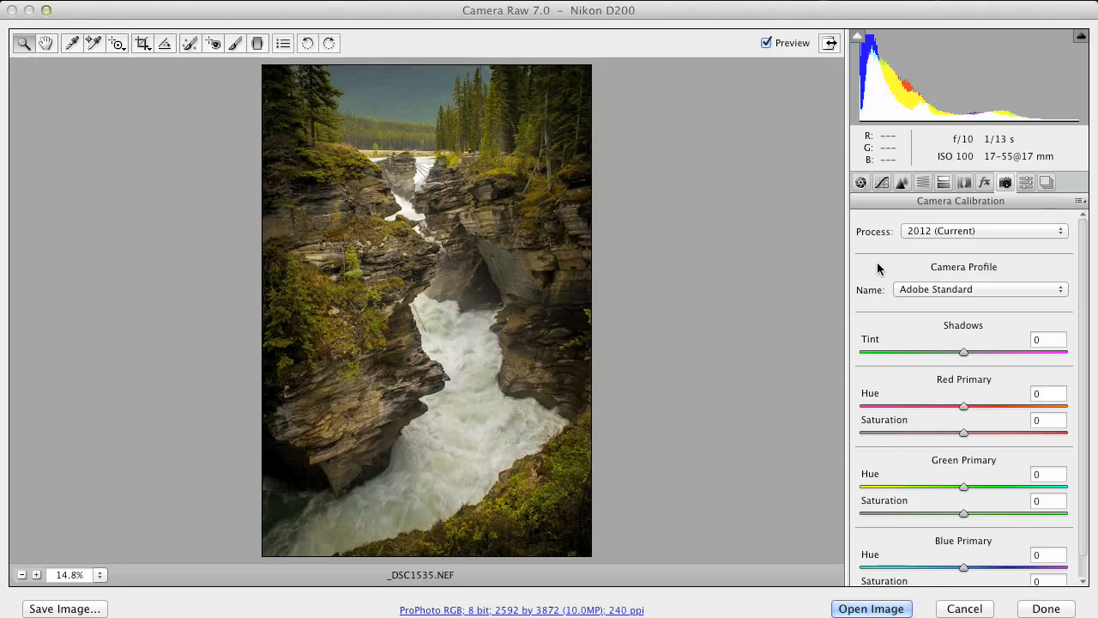
{"action": "left_click", "coordinate": [954, 608]}
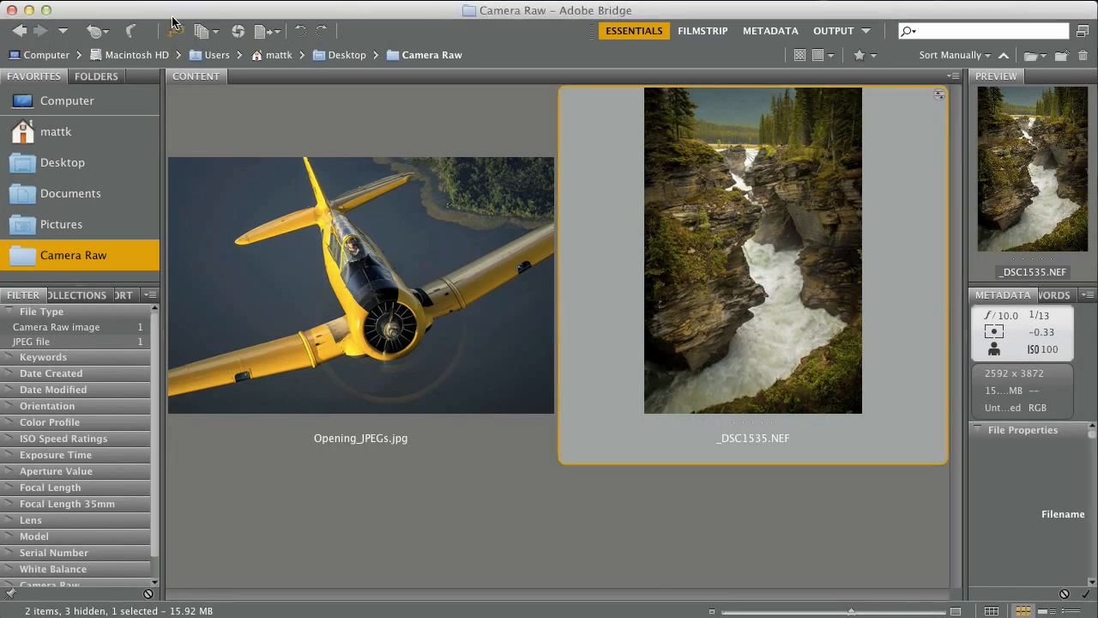
Glance at Bridge's File menu, dismiss it, and bring up Photoshop's File menu
{"action": "left_click", "coordinate": [190, 3]}
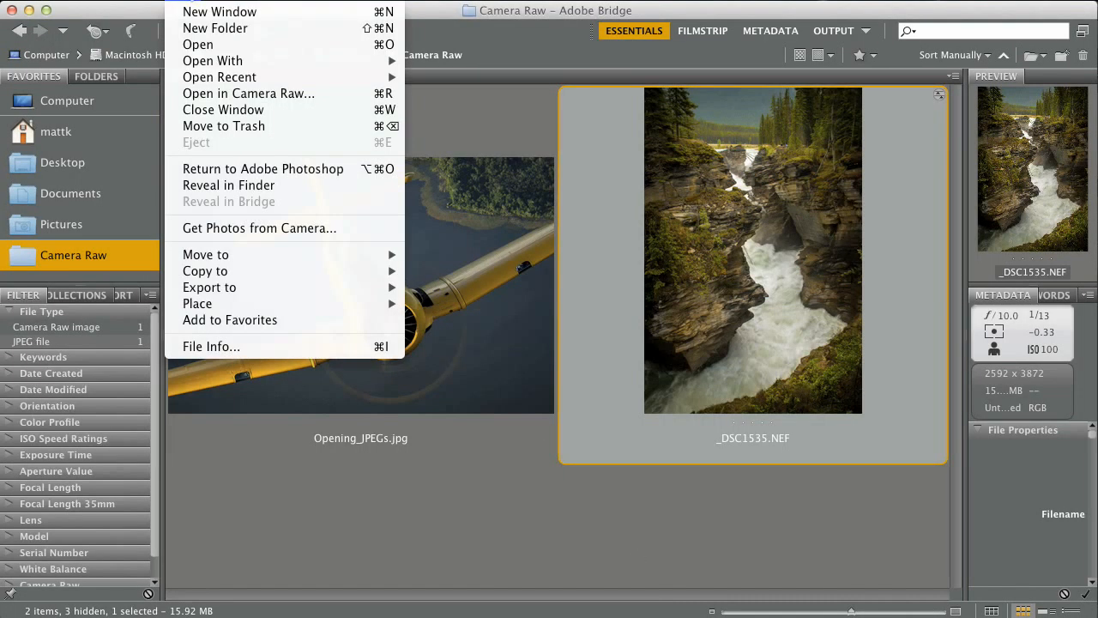
{"action": "left_click", "coordinate": [725, 243]}
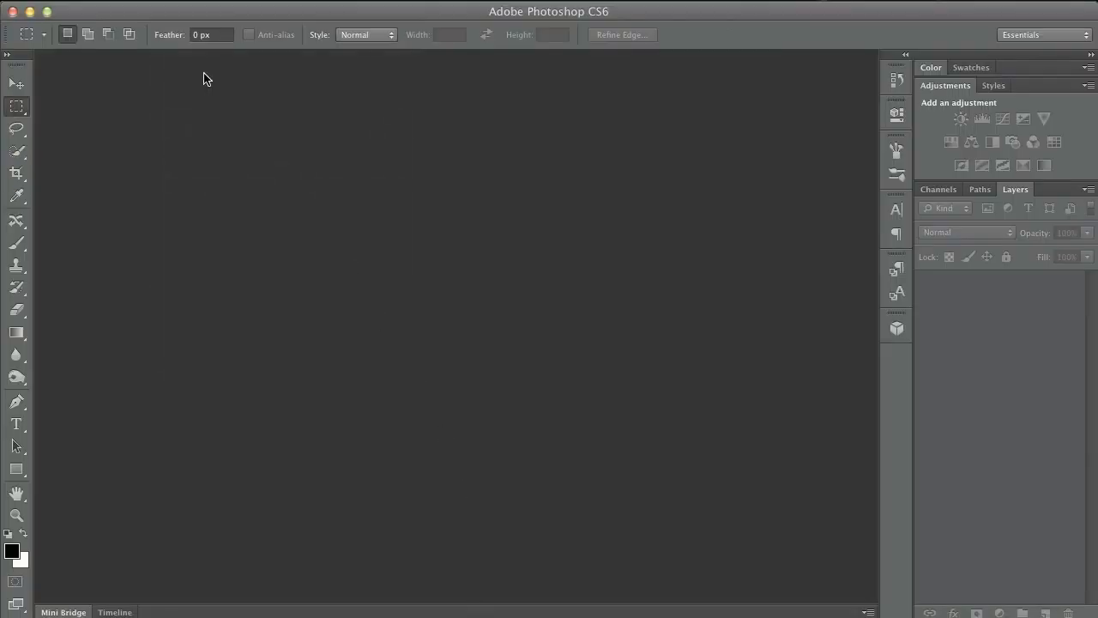
{"action": "left_click", "coordinate": [144, 2]}
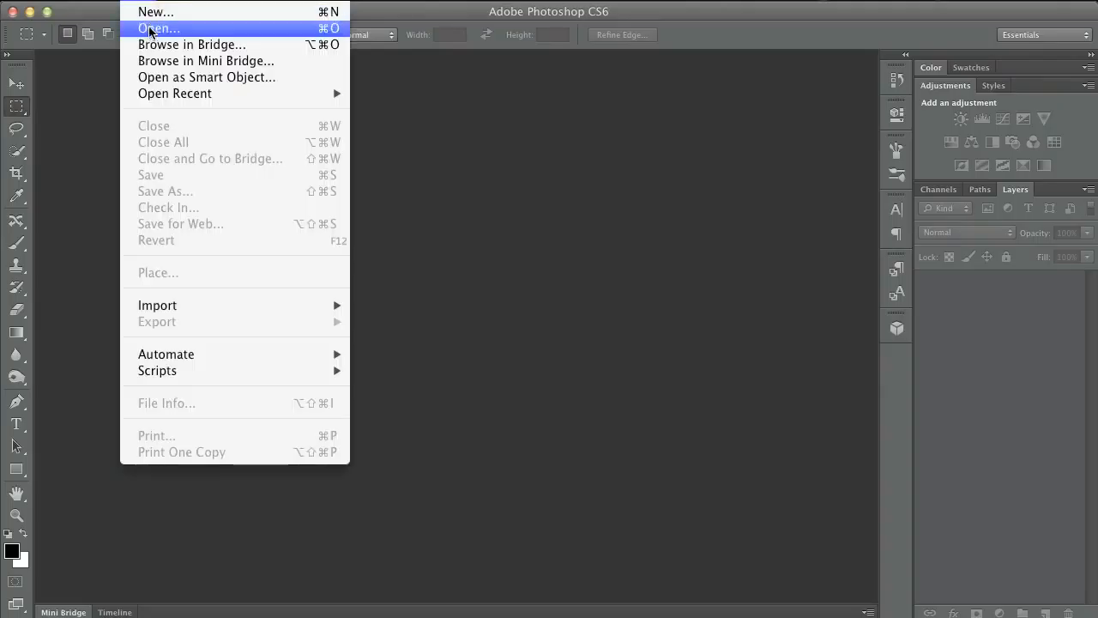
Open Opening_JPEGs.jpg from Photoshop with the Format set to Camera Raw
{"action": "left_click", "coordinate": [148, 29]}
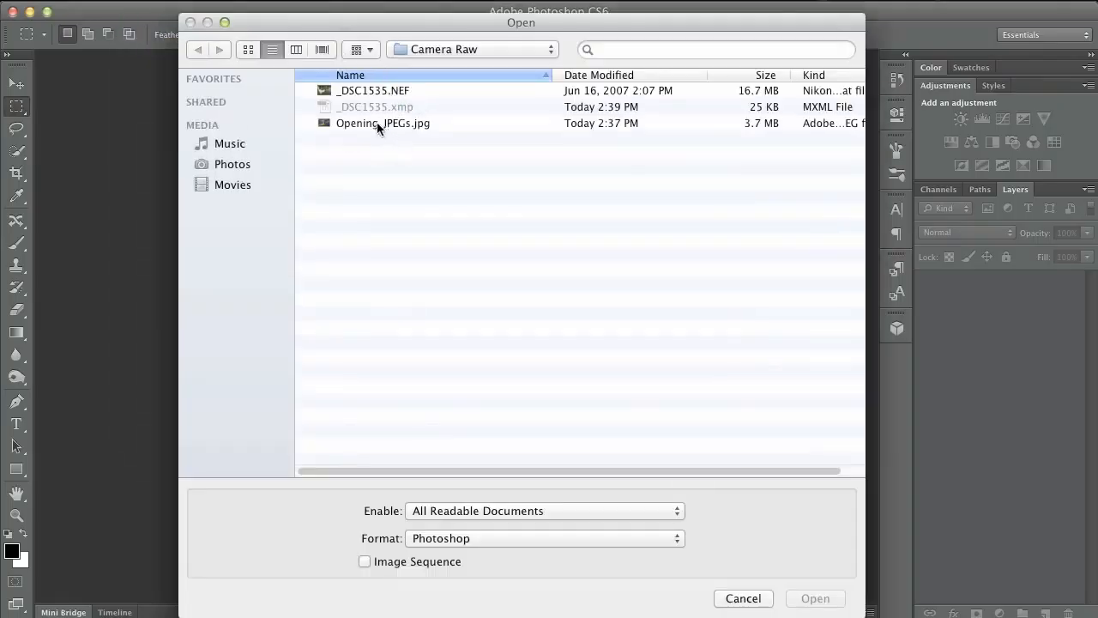
{"action": "left_click", "coordinate": [377, 125]}
{"action": "left_click_drag", "start_coordinate": [852, 607], "coordinate": [916, 482]}
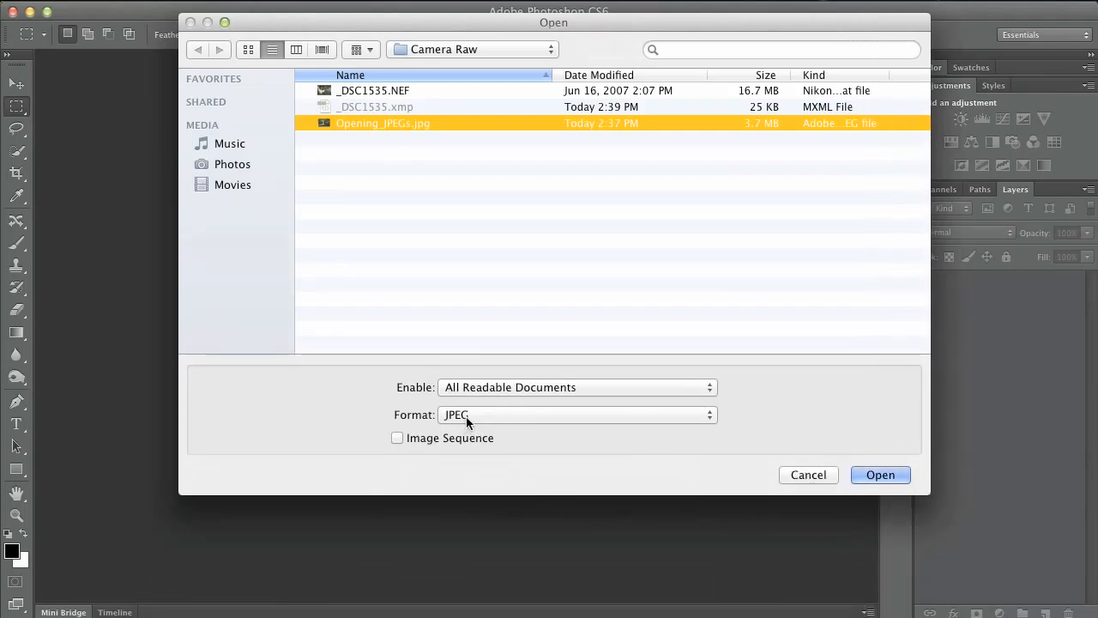
{"action": "left_click", "coordinate": [465, 416]}
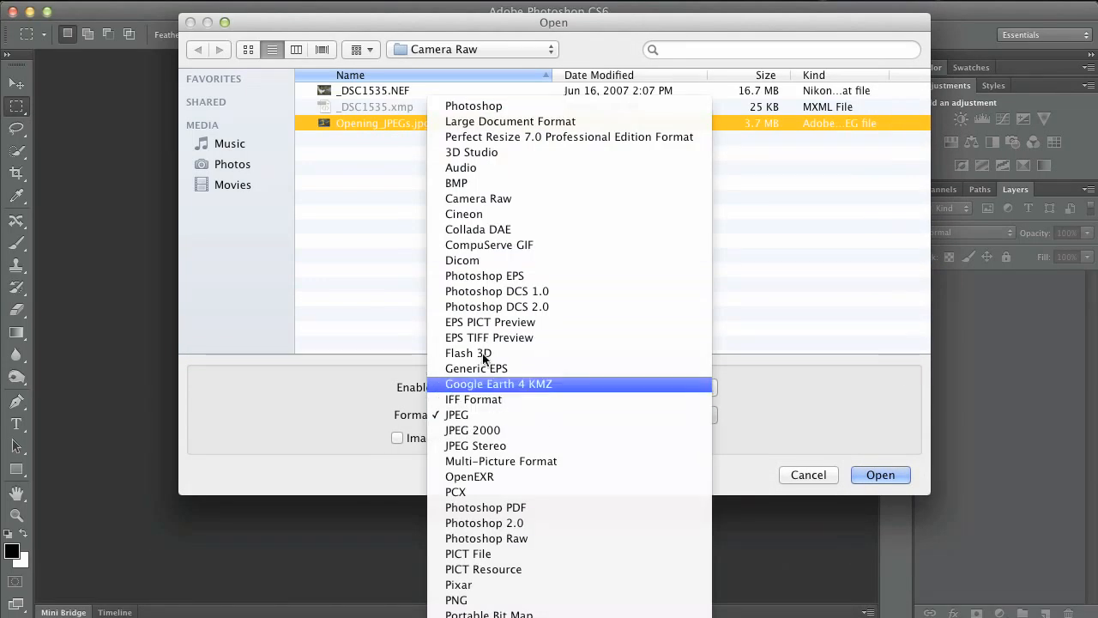
{"action": "left_click", "coordinate": [455, 198]}
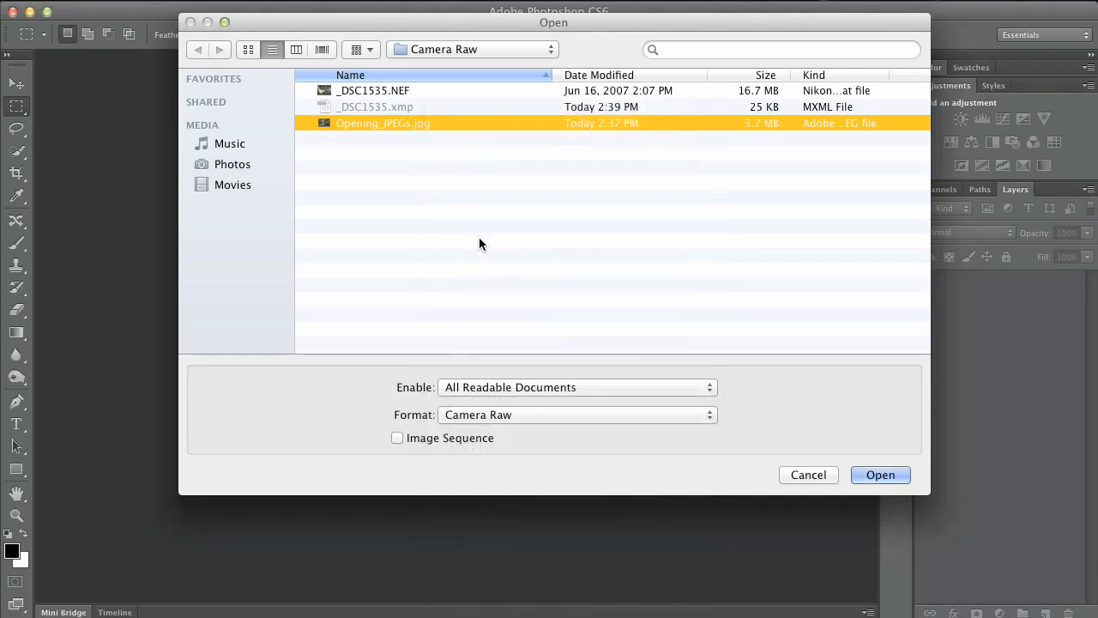
{"action": "left_click", "coordinate": [875, 475]}
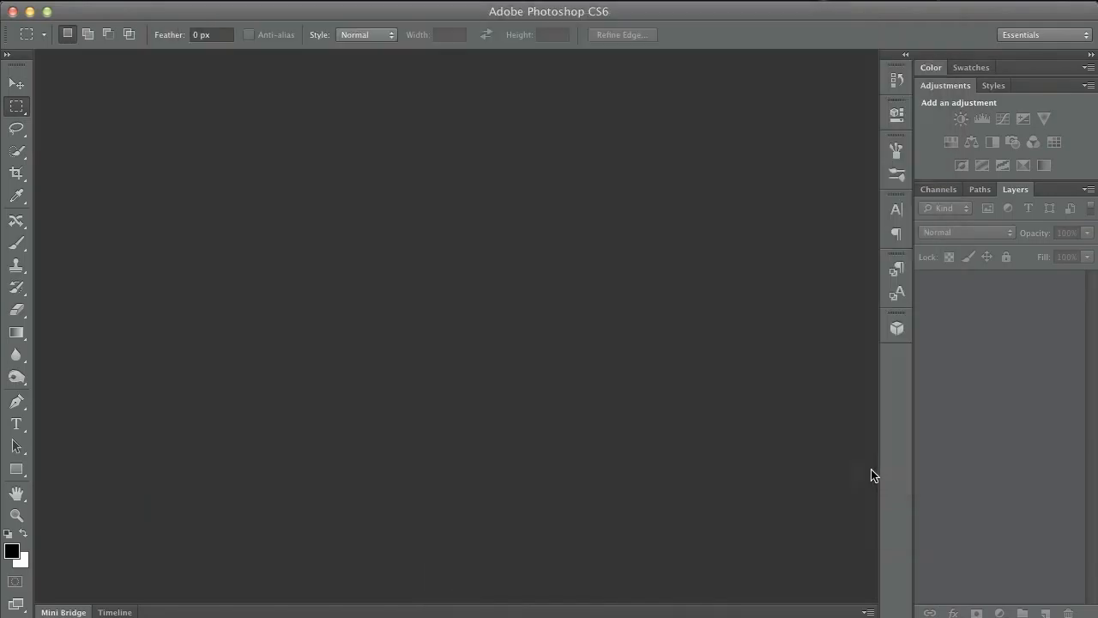